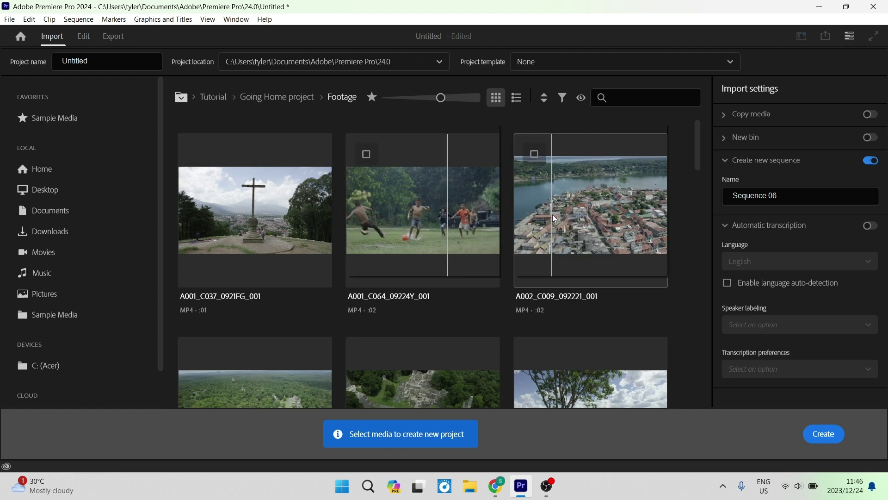
# Step: Create the project with a new sequence from the clip A002_C052_0922T7_001, replacing the existing project file
pyautogui.scroll(-3, 553, 214)
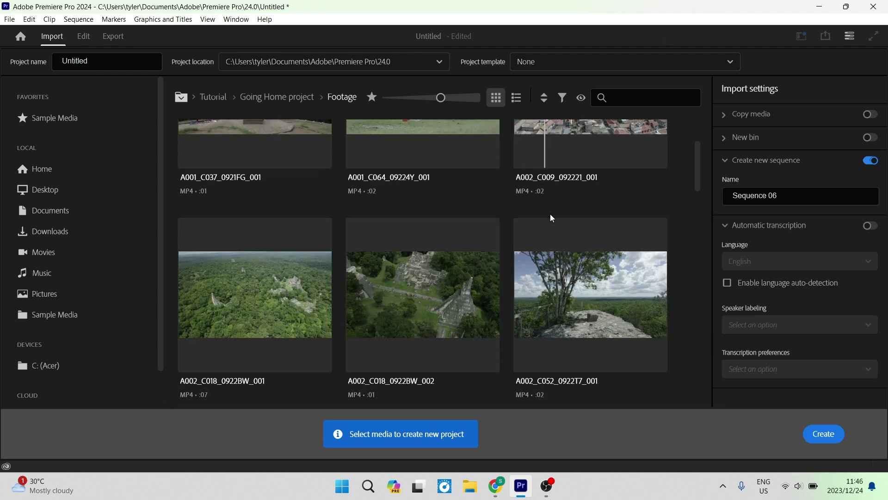
pyautogui.scroll(-2, 552, 217)
pyautogui.scroll(5, 546, 221)
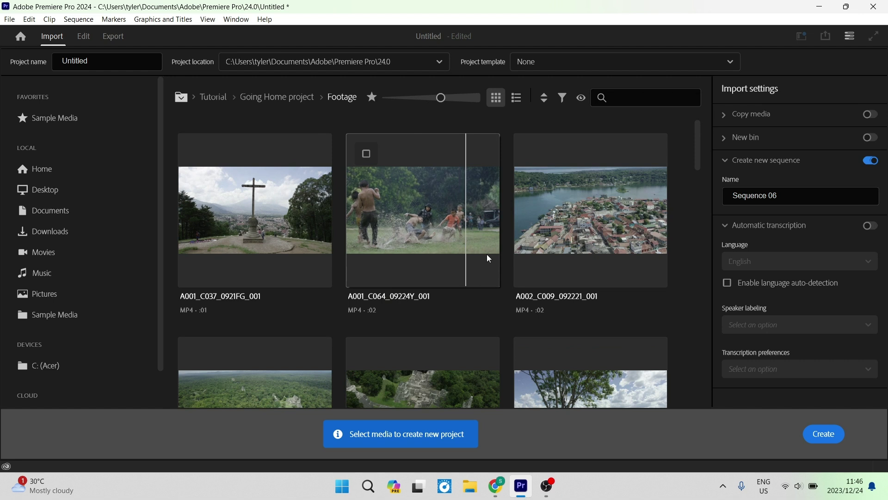
pyautogui.scroll(-2, 428, 257)
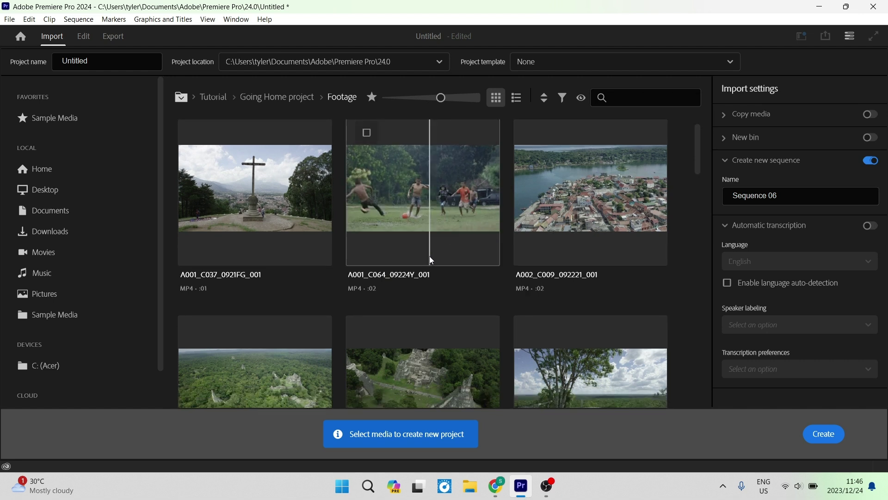
pyautogui.scroll(-3, 432, 260)
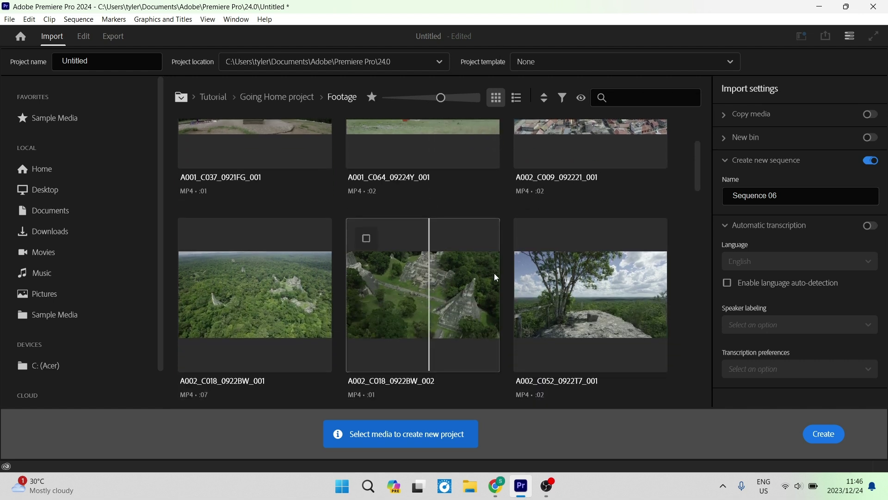
pyautogui.scroll(-1, 492, 277)
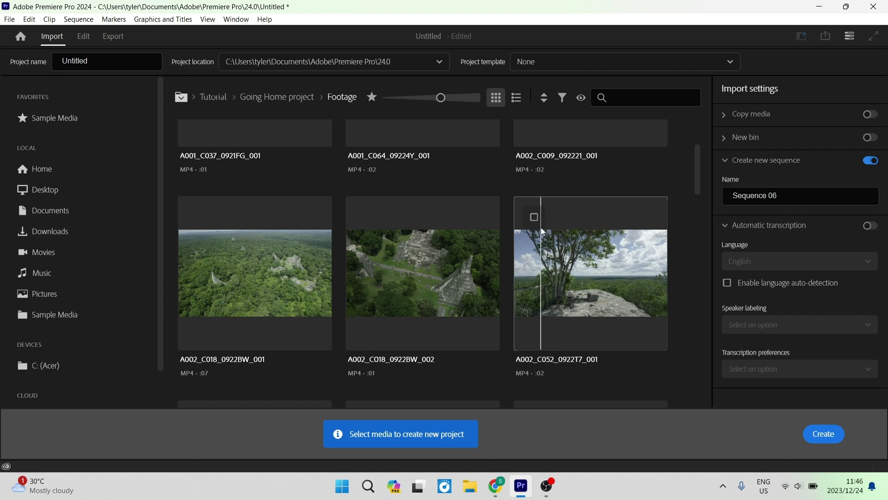
pyautogui.click(536, 214)
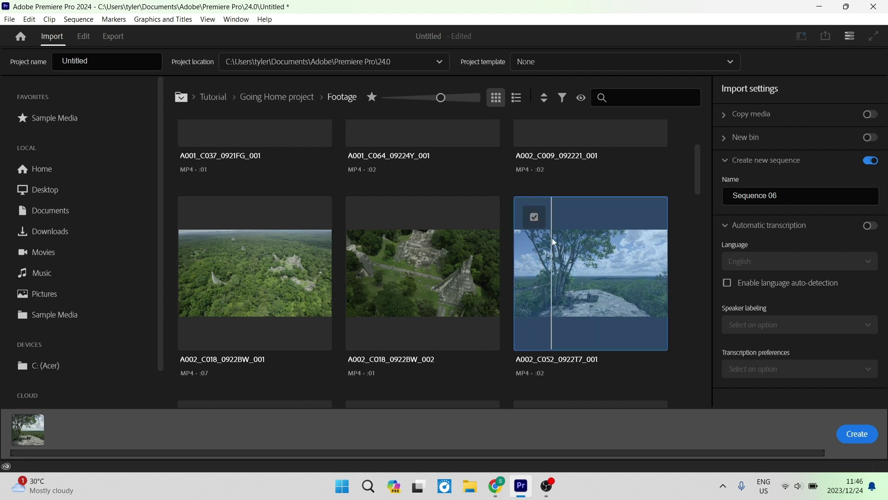
pyautogui.click(858, 435)
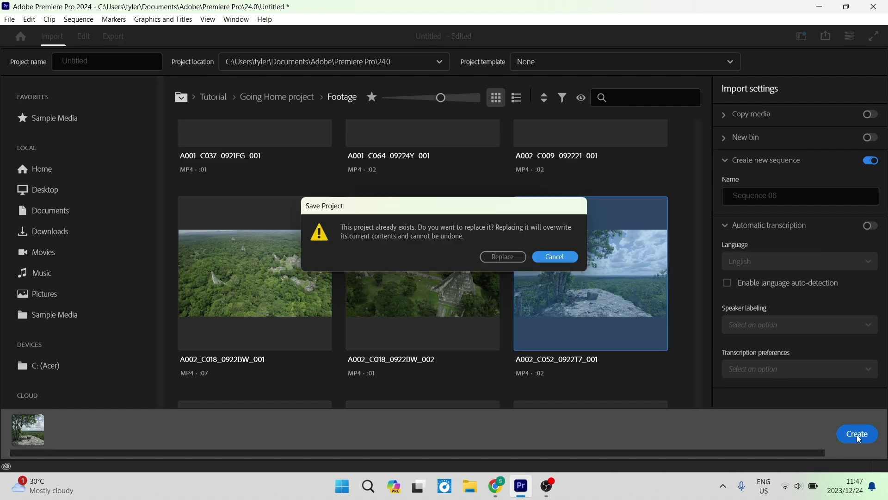
pyautogui.click(488, 257)
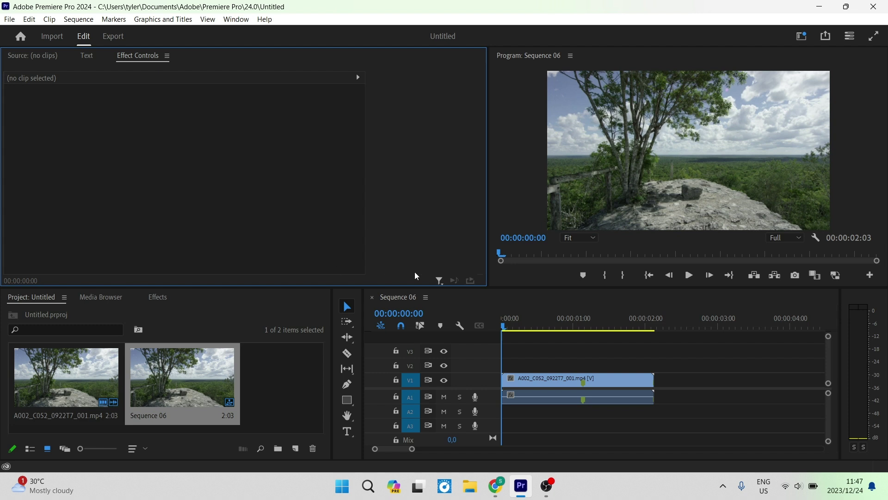
# Step: Add sequence markers at 00:00:00:13 and 00:00:00:21
pyautogui.click(653, 135)
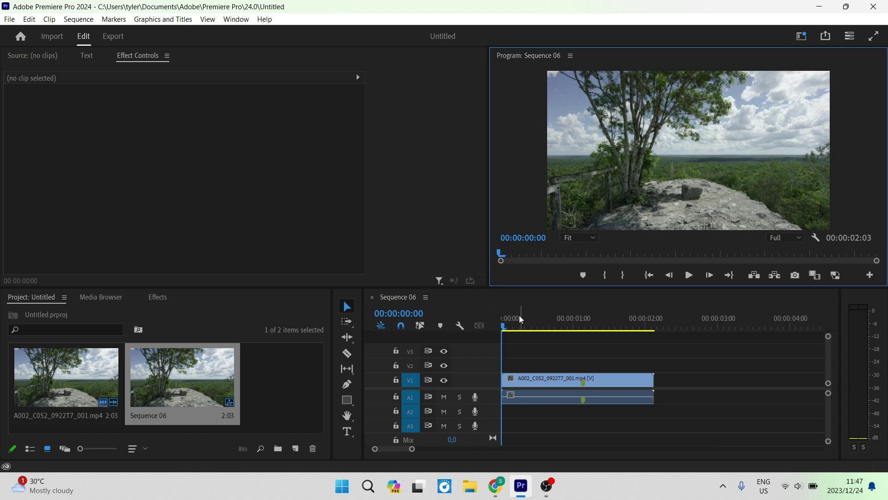
pyautogui.click(542, 308)
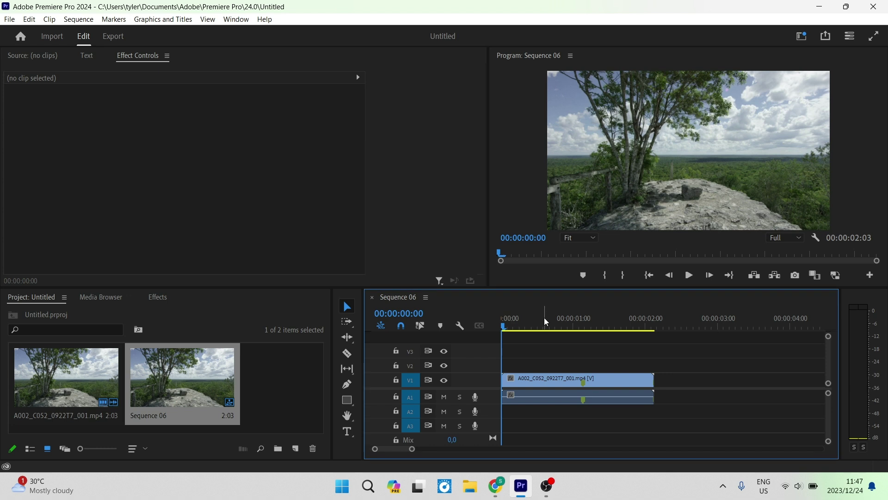
pyautogui.click(540, 320)
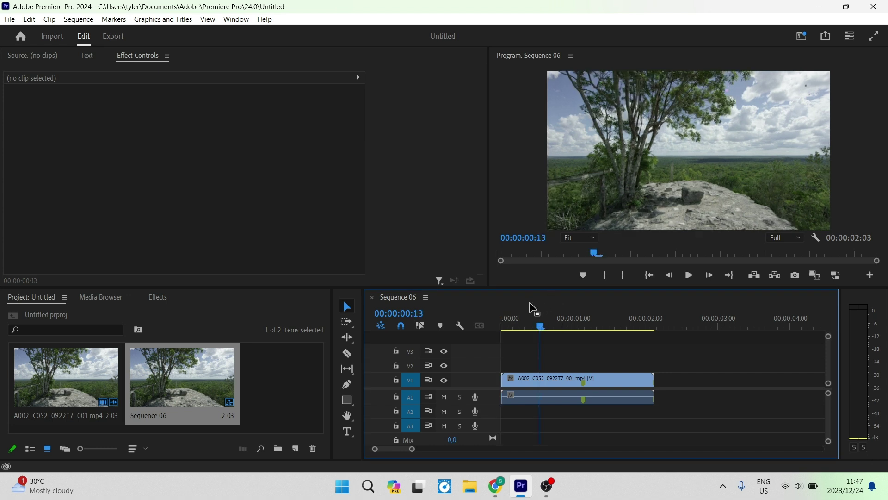
pyautogui.press('m')
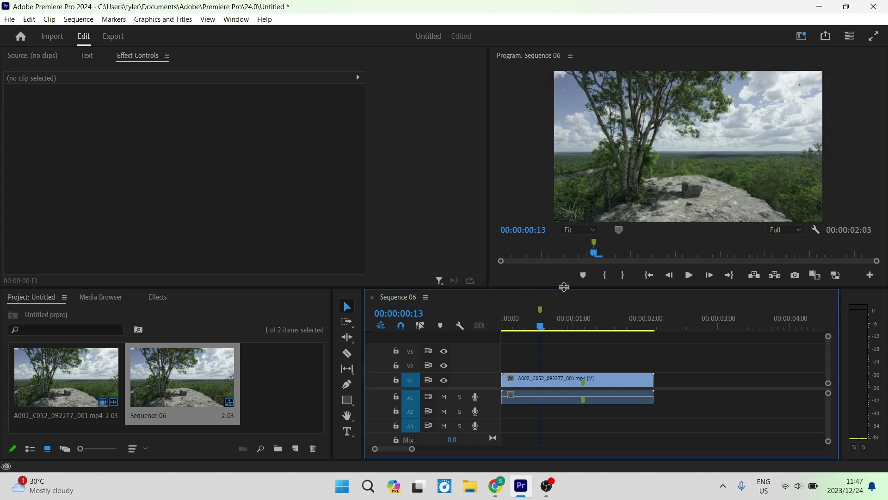
pyautogui.click(564, 319)
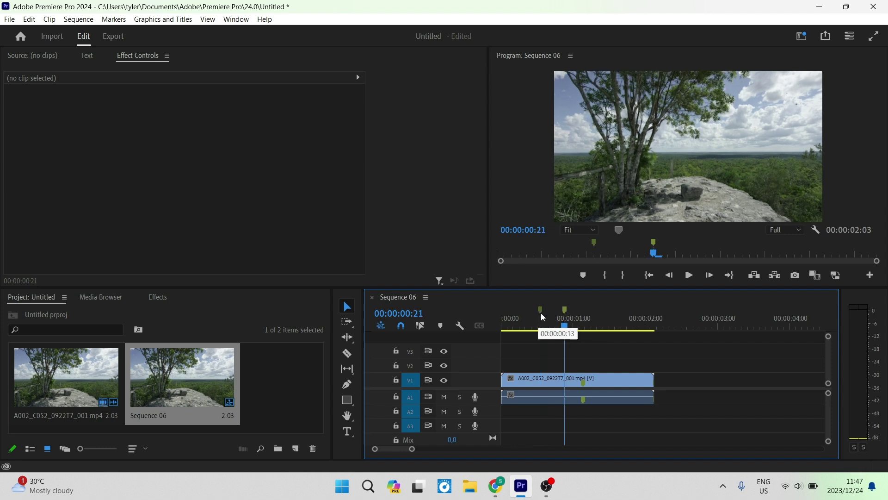
# Step: Return the playhead to the marker at 00:00:00:13 and apply the Directional Blur effect to the clip on V1
pyautogui.press('Home')
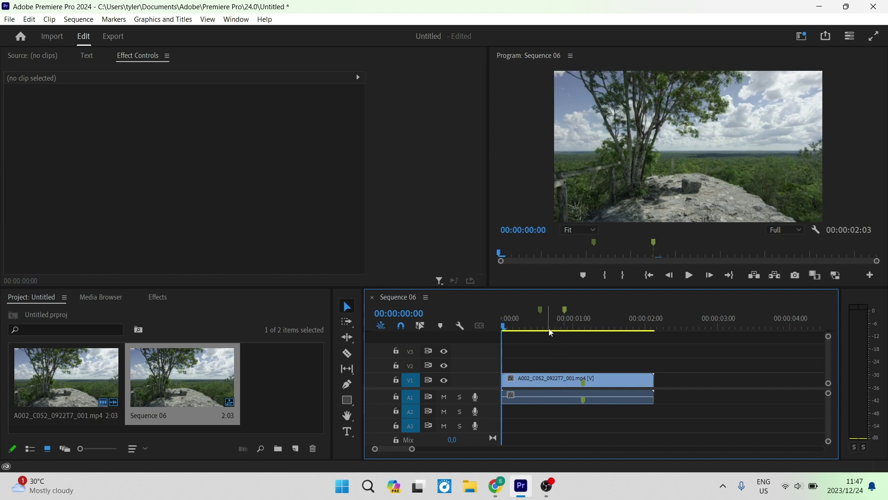
pyautogui.moveTo(539, 315); pyautogui.dragTo(544, 343)
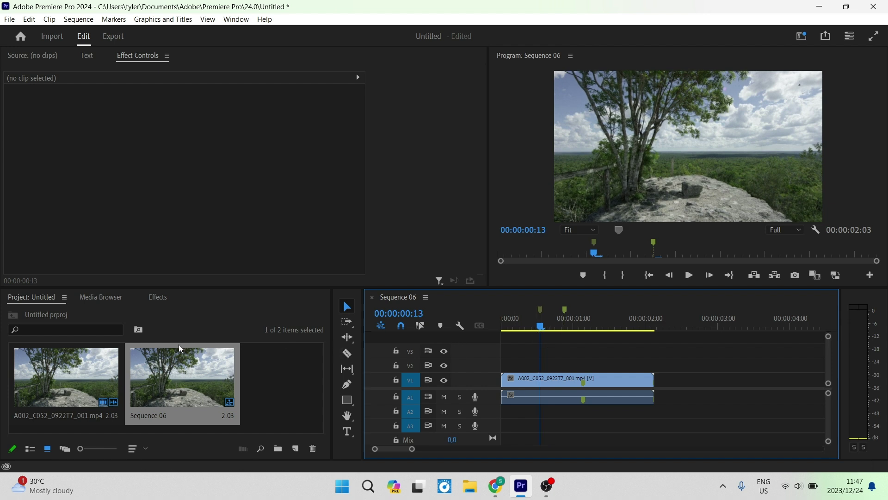
pyautogui.click(157, 298)
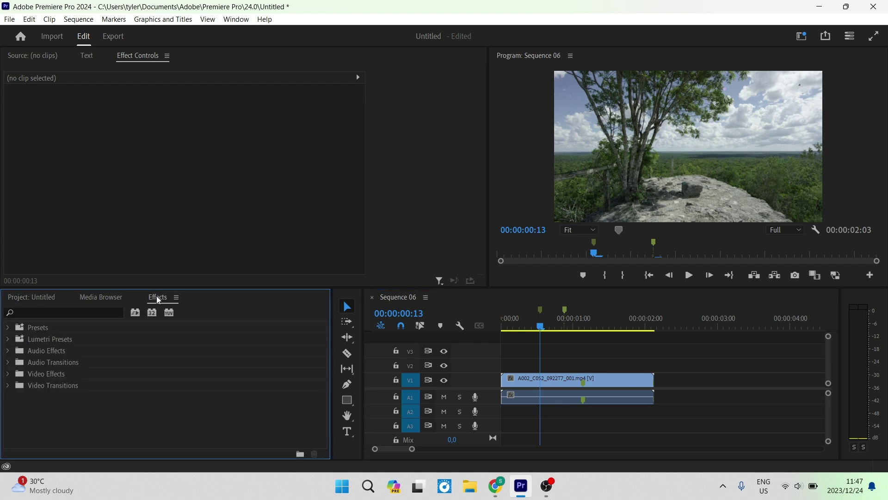
pyautogui.click(90, 311)
pyautogui.write('directional')
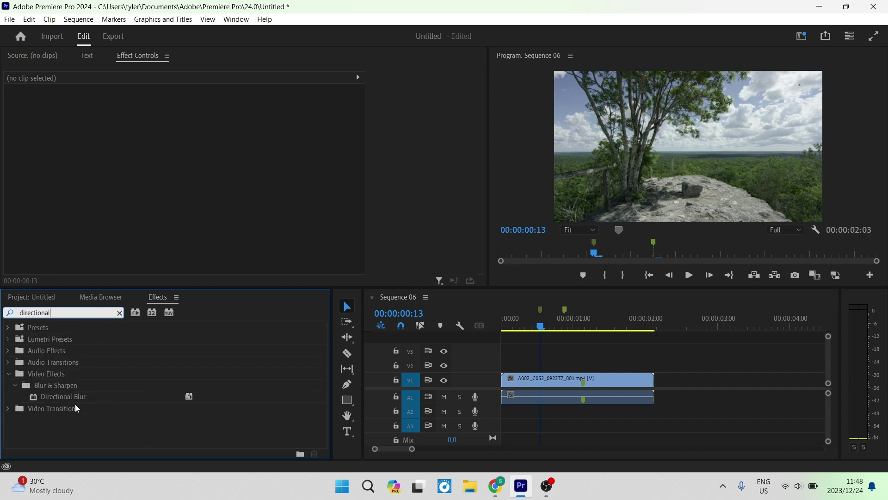
pyautogui.moveTo(55, 395); pyautogui.dragTo(564, 380)
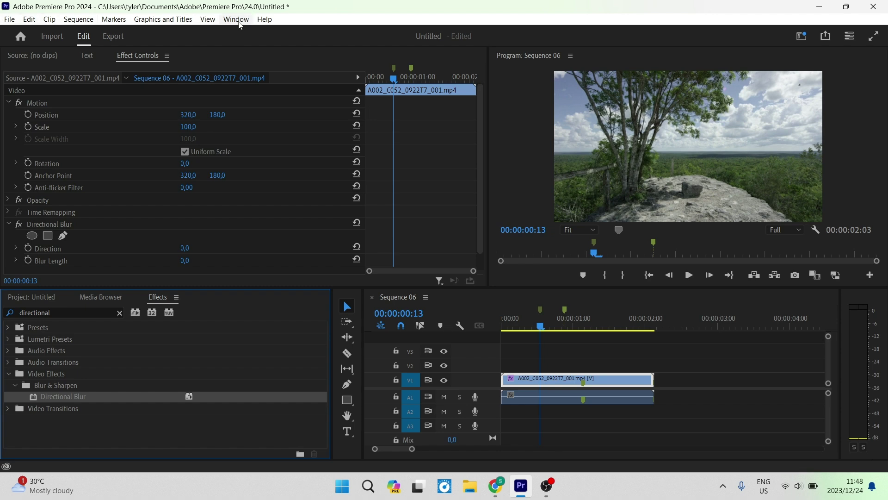
pyautogui.click(236, 21)
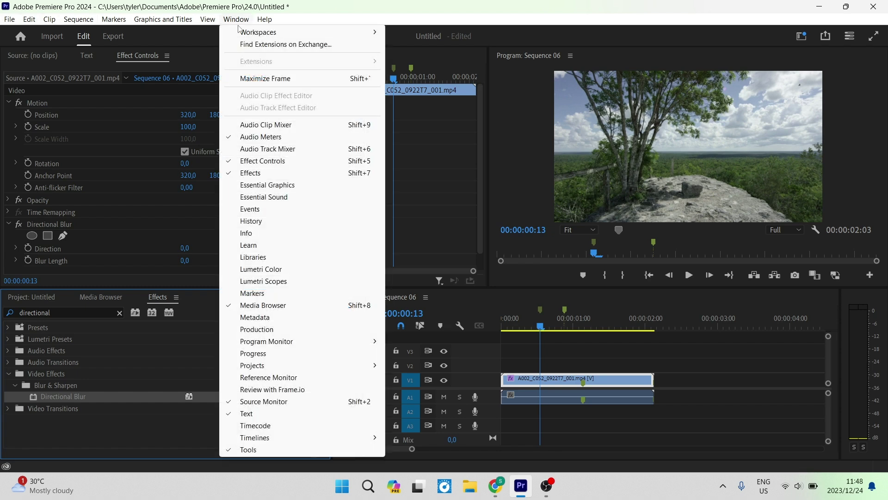
pyautogui.moveTo(257, 21)
pyautogui.click(235, 19)
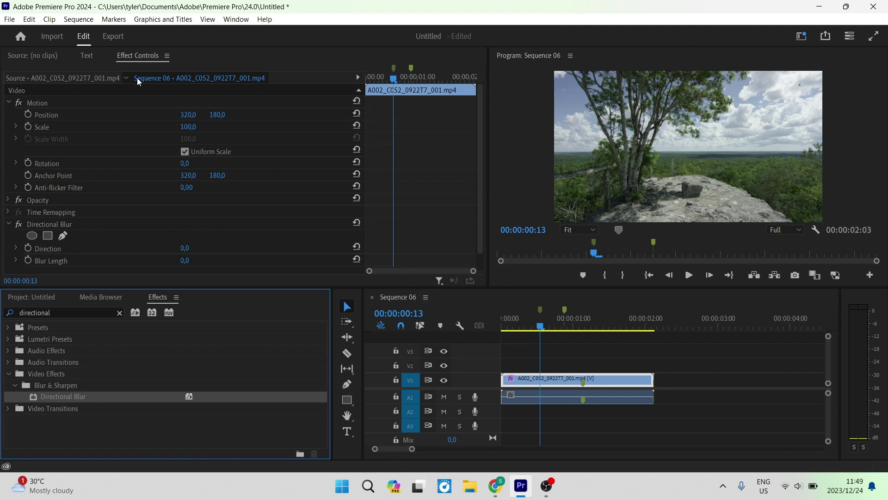
# Step: Set the clip's Directional Blur to a direction of -20° and a blur length of 20
pyautogui.click(142, 54)
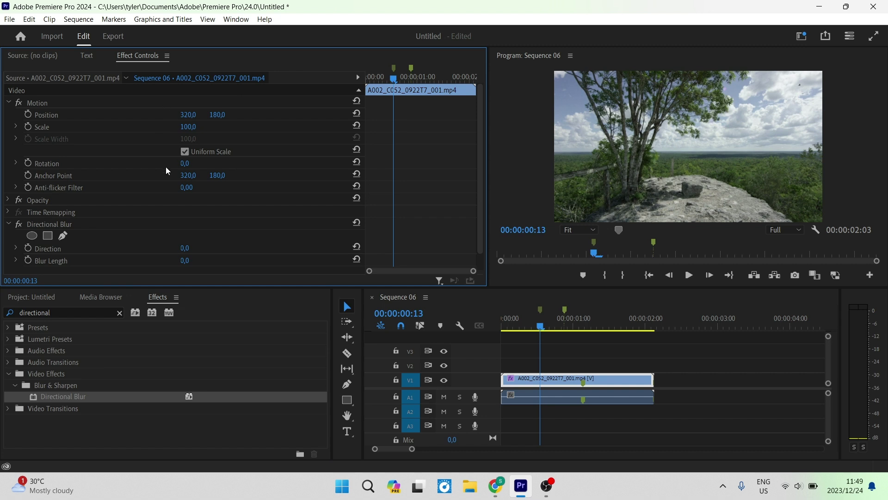
pyautogui.scroll(-2, 116, 213)
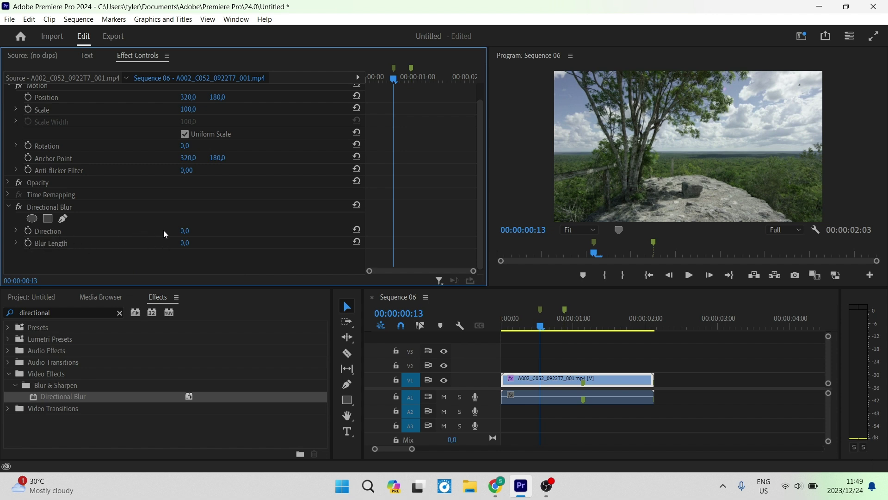
pyautogui.click(191, 231)
pyautogui.click(241, 221)
pyautogui.moveTo(185, 231); pyautogui.dragTo(206, 231)
pyautogui.moveTo(190, 230)
pyautogui.mouseDown()
pyautogui.moveTo(134, 230)
pyautogui.moveTo(241, 231)
pyautogui.moveTo(180, 231)
pyautogui.mouseUp()
pyautogui.click(186, 243)
pyautogui.write('20')
pyautogui.press('Return')
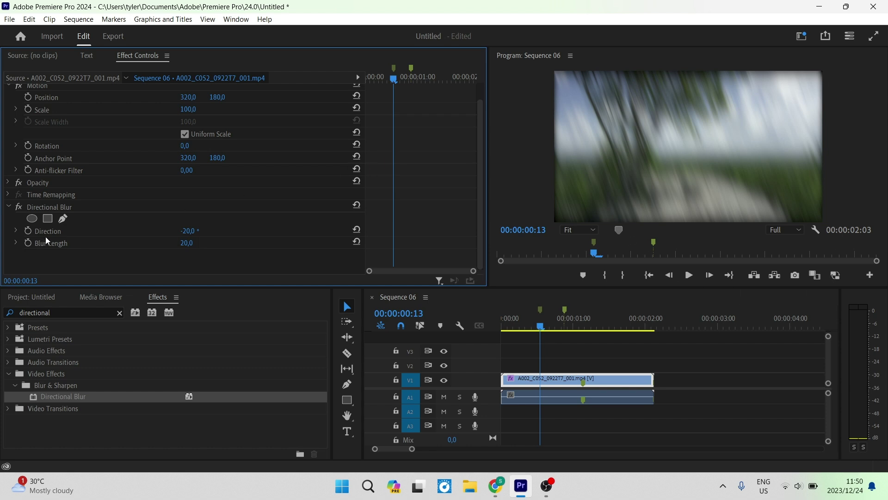
# Step: Set the Directional Blur's direction to 45° and turn on Blur Length keyframing at 00:00:00:13
pyautogui.moveTo(185, 236); pyautogui.dragTo(206, 233)
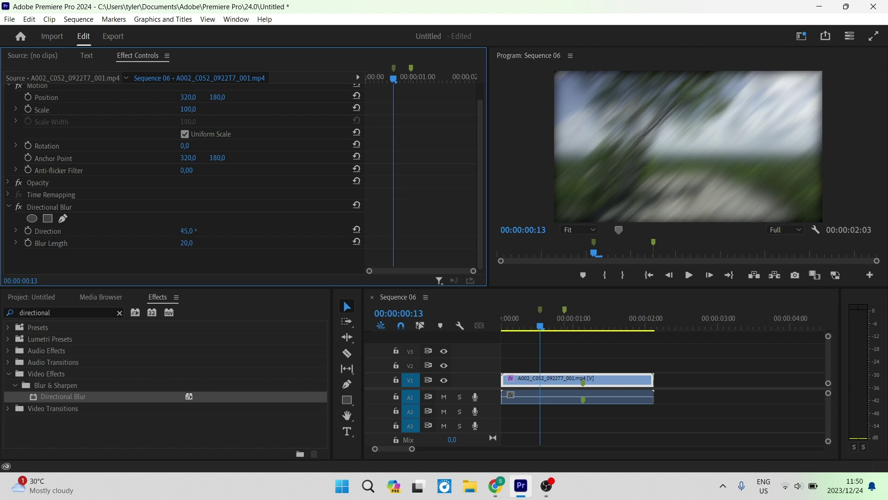
pyautogui.click(188, 230)
pyautogui.click(190, 223)
pyautogui.click(690, 276)
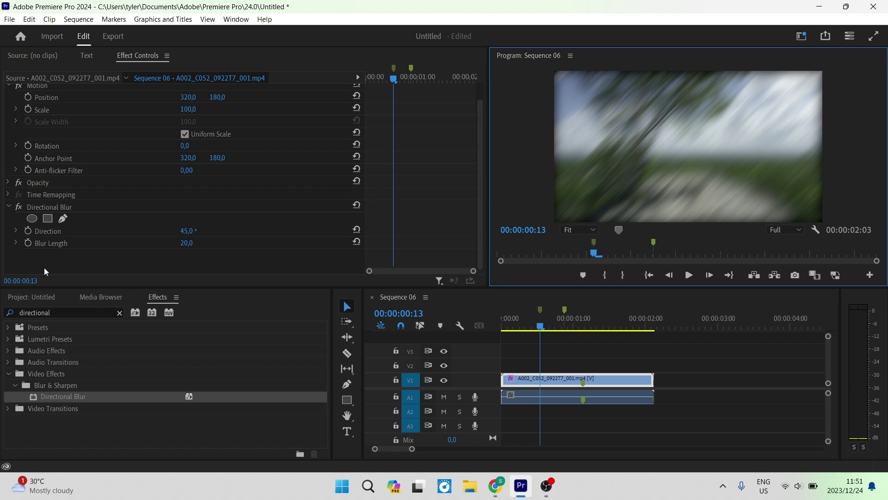
pyautogui.click(28, 244)
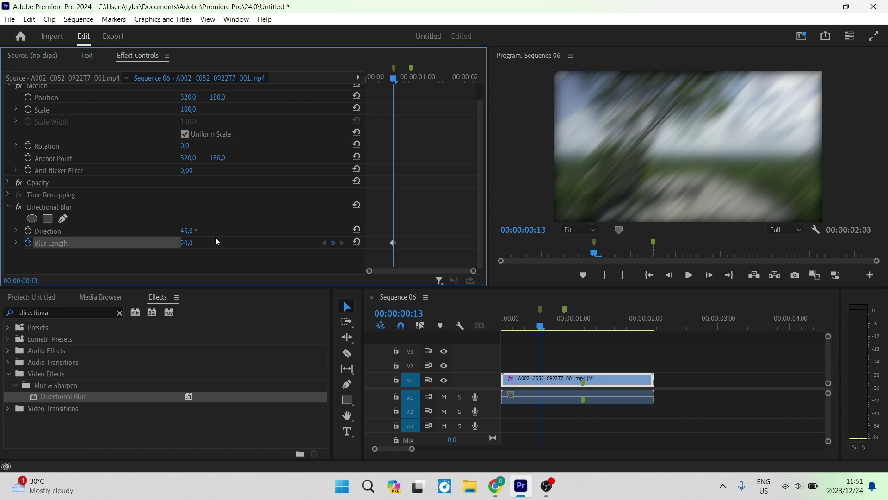
# Step: Try a Blur Length of 0 for the keyframe at 00:00:00:13
pyautogui.click(190, 243)
pyautogui.press('BackSpace')
pyautogui.press('BackSpace')
pyautogui.press('BackSpace')
pyautogui.press('BackSpace')
pyautogui.write('0')
pyautogui.press('Return')
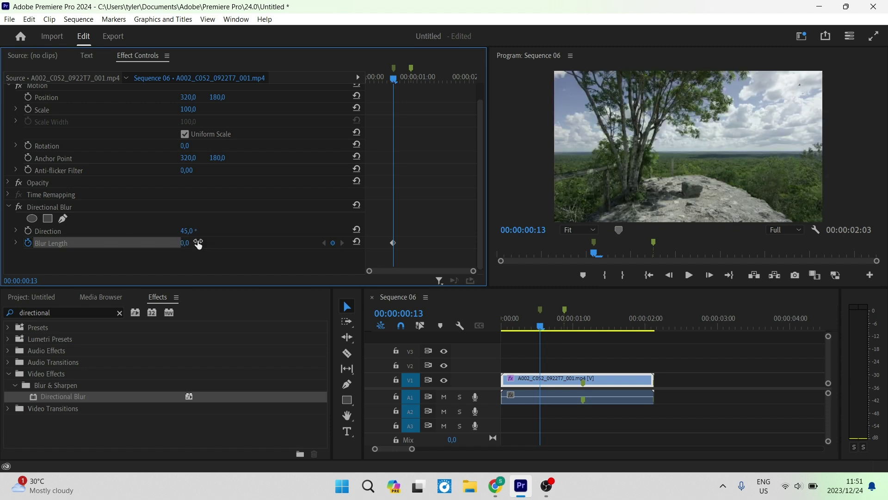
pyautogui.click(333, 244)
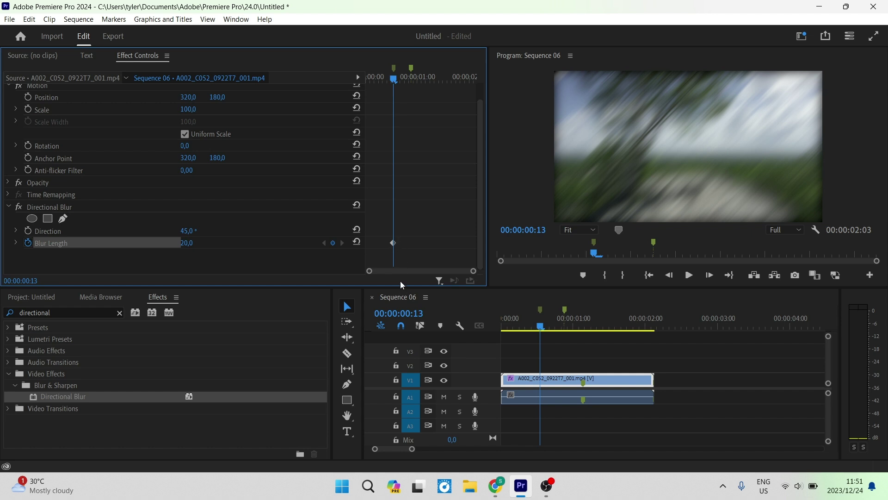
# Step: Add a Blur Length keyframe with the value 20 at the second marker, 00:00:00:21
pyautogui.press('Right')
pyautogui.press('Right')
pyautogui.press('Right')
pyautogui.press('Right')
pyautogui.press('Right')
pyautogui.press('Right')
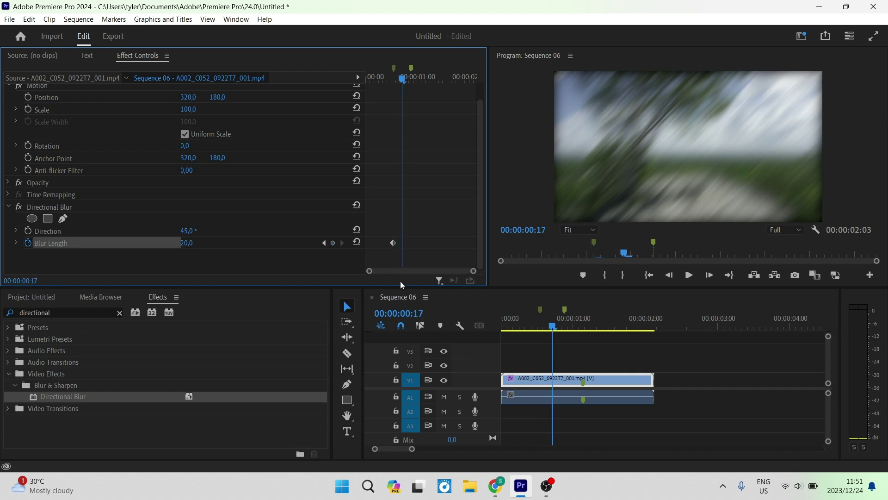
pyautogui.press('Right')
pyautogui.press('Right')
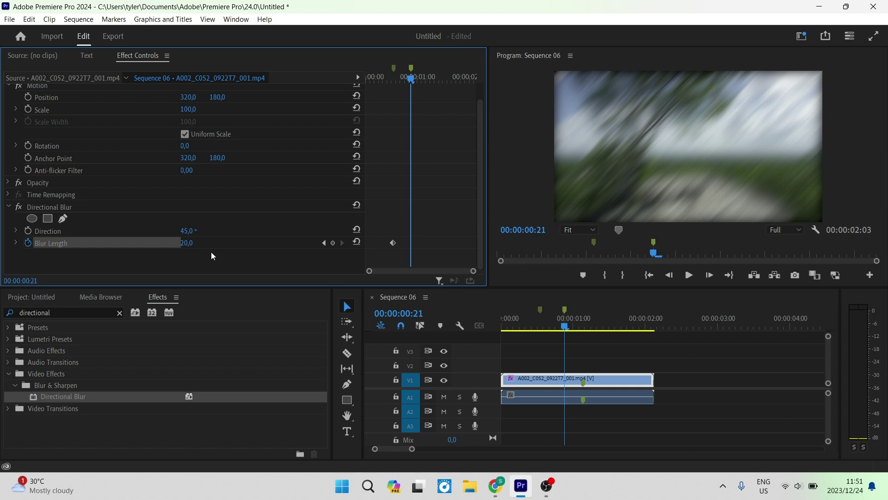
pyautogui.moveTo(183, 247); pyautogui.dragTo(189, 246)
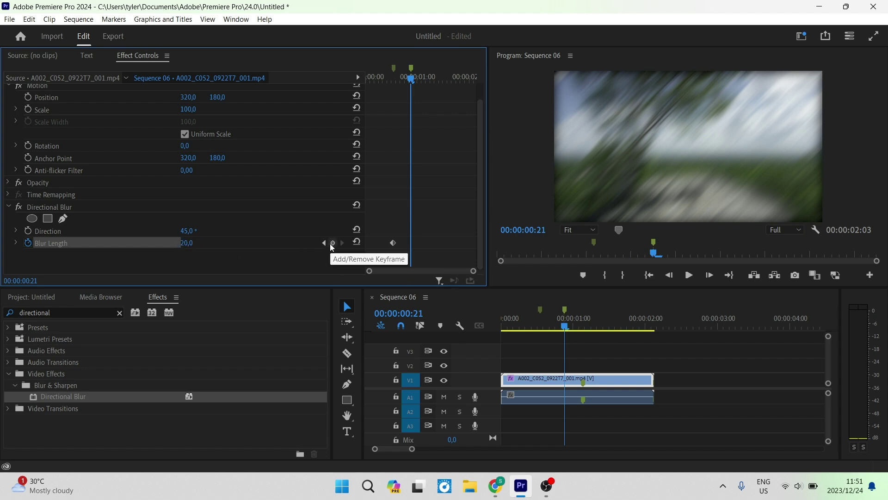
pyautogui.click(333, 244)
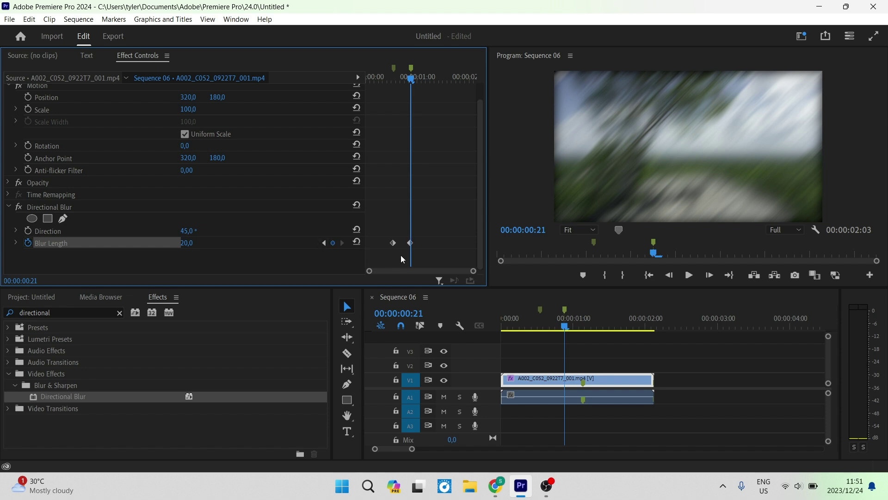
# Step: Set the Blur Length to 0 at the end of the clip, 00:00:02:02, as a third keyframe
pyautogui.press('space')
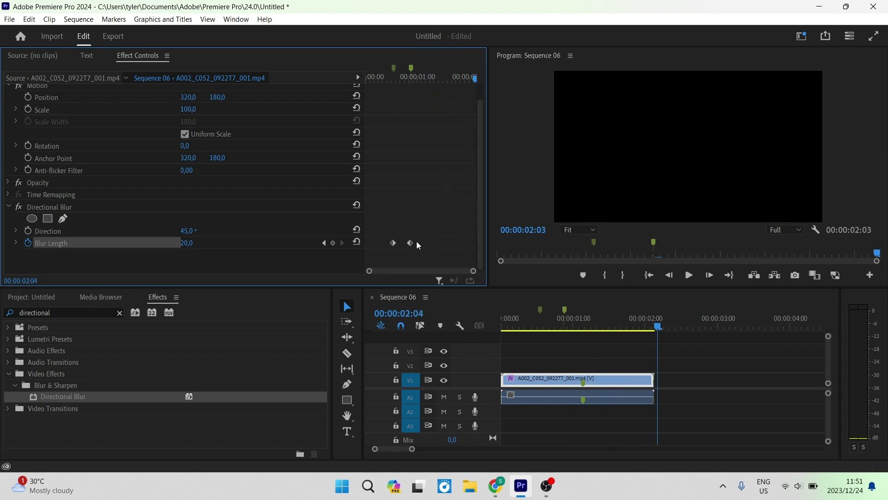
pyautogui.press('Left')
pyautogui.press('Left')
pyautogui.click(196, 242)
pyautogui.press('BackSpace')
pyautogui.press('BackSpace')
pyautogui.press('BackSpace')
pyautogui.press('BackSpace')
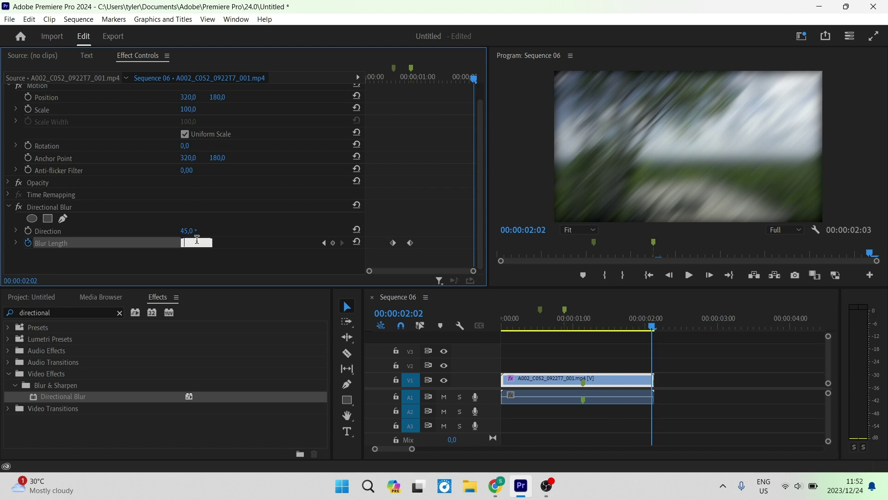
pyautogui.write('0')
pyautogui.press('Return')
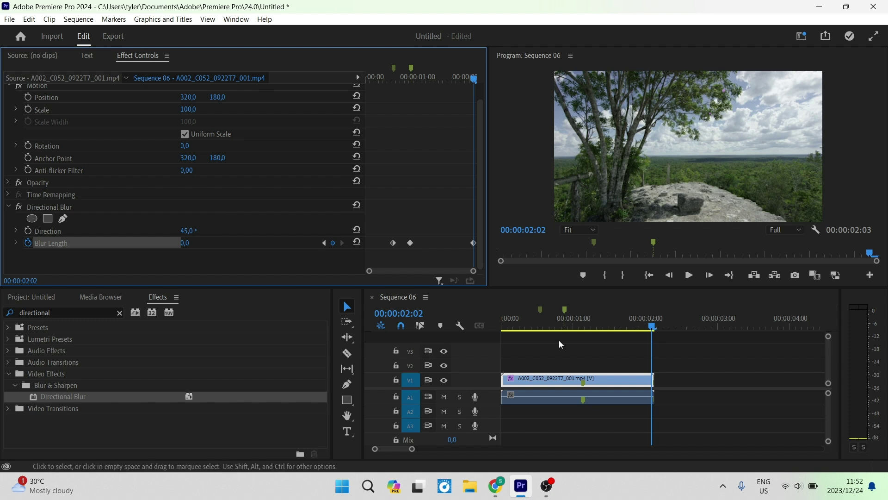
# Step: Add a Blur Length keyframe with the value 0 at the start of the clip, 00:00:00:00, and play the sequence
pyautogui.click(631, 334)
pyautogui.press('Home')
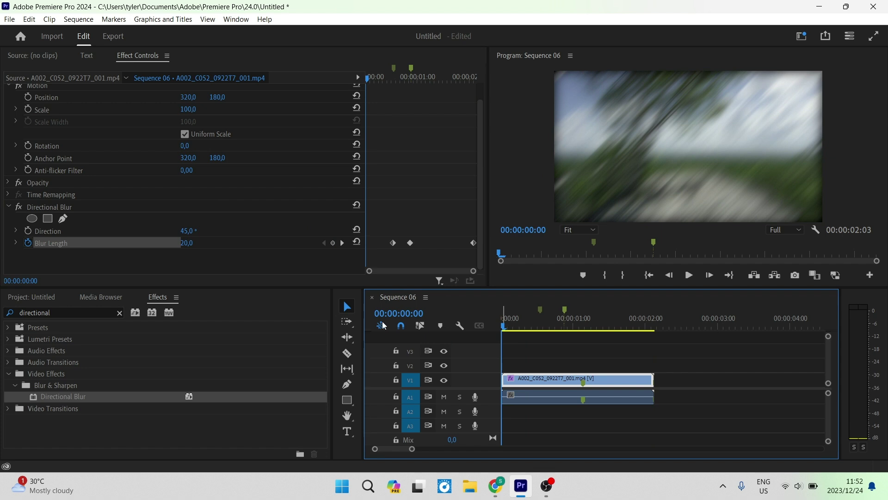
pyautogui.click(333, 243)
pyautogui.click(188, 243)
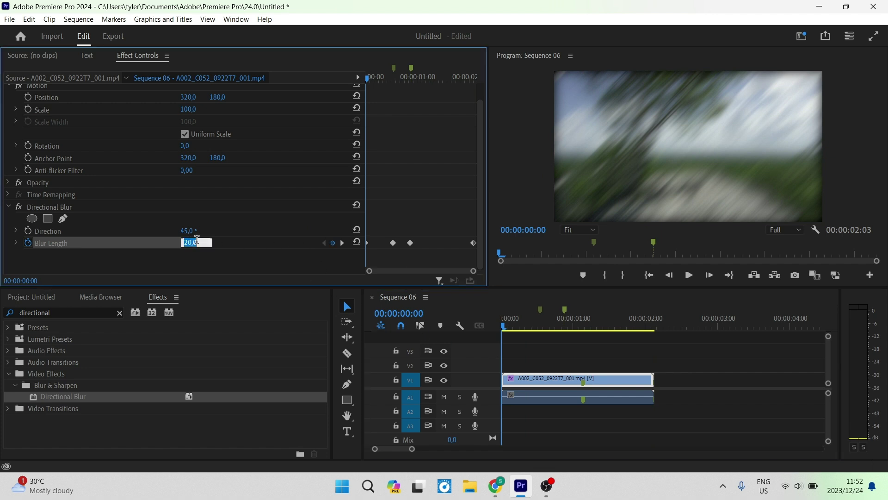
pyautogui.write('0')
pyautogui.press('Return')
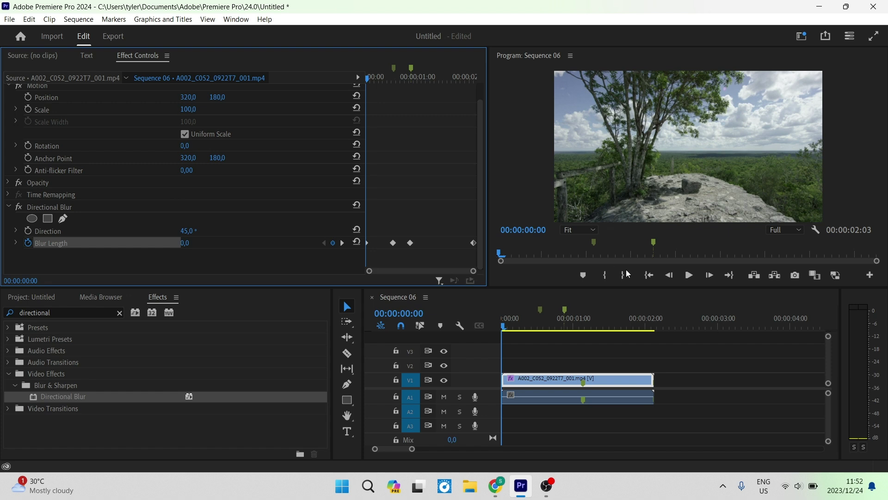
pyautogui.click(690, 279)
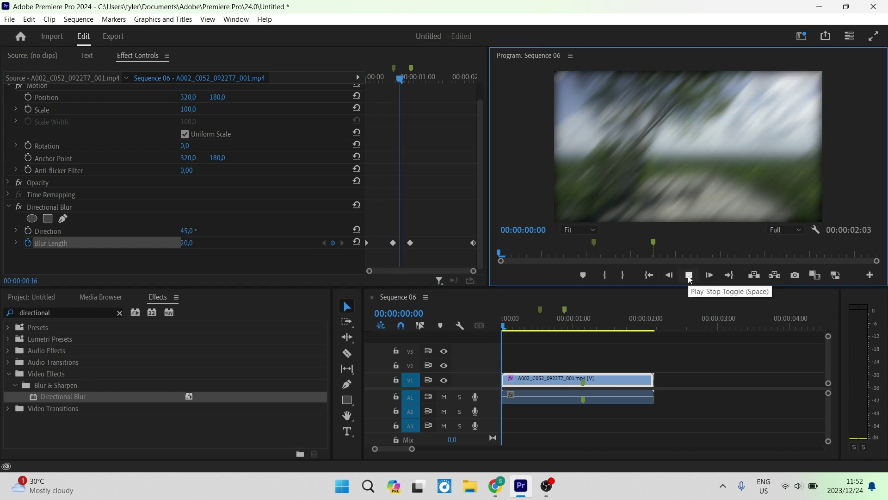
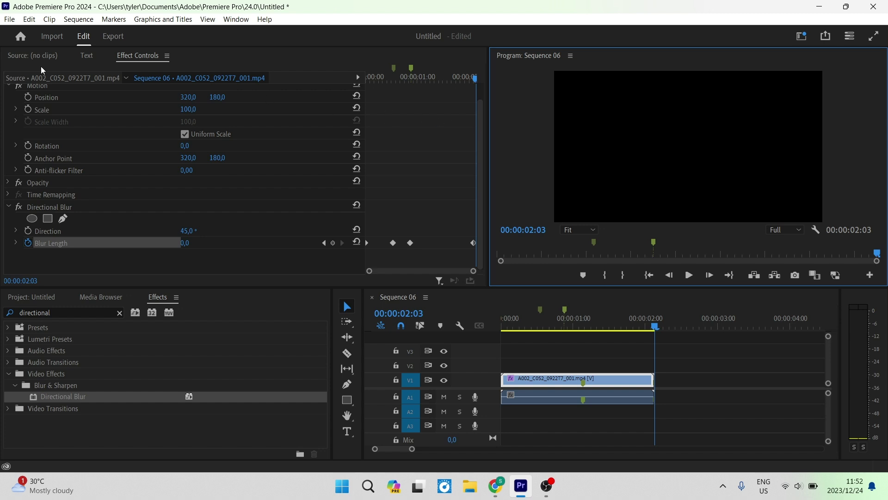
# Step: Create a new project named Untitled from the clip A001_C064_09224Y_001 with a new sequence, replacing the existing project file
pyautogui.click(9, 20)
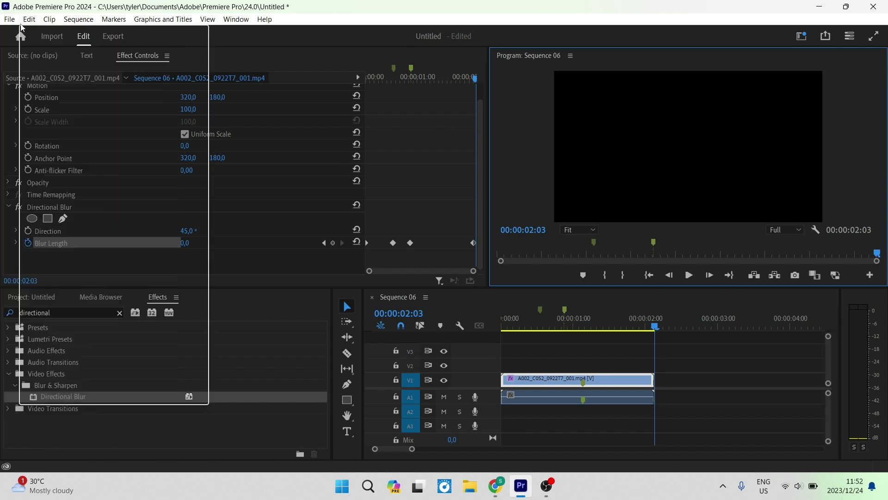
pyautogui.moveTo(21, 33)
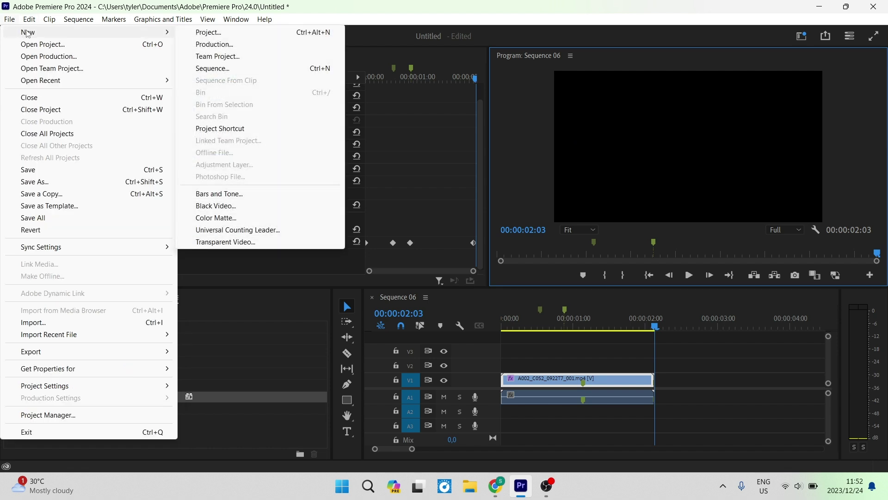
pyautogui.click(206, 33)
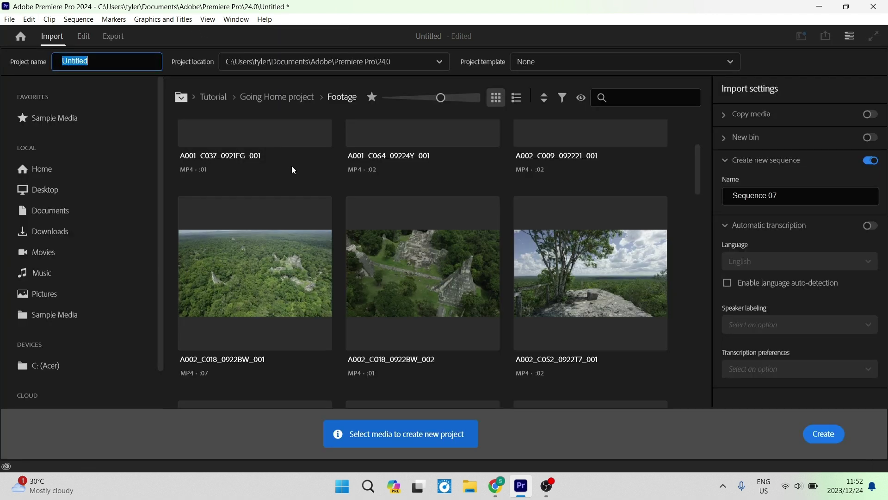
pyautogui.scroll(3, 493, 244)
pyautogui.scroll(1, 494, 245)
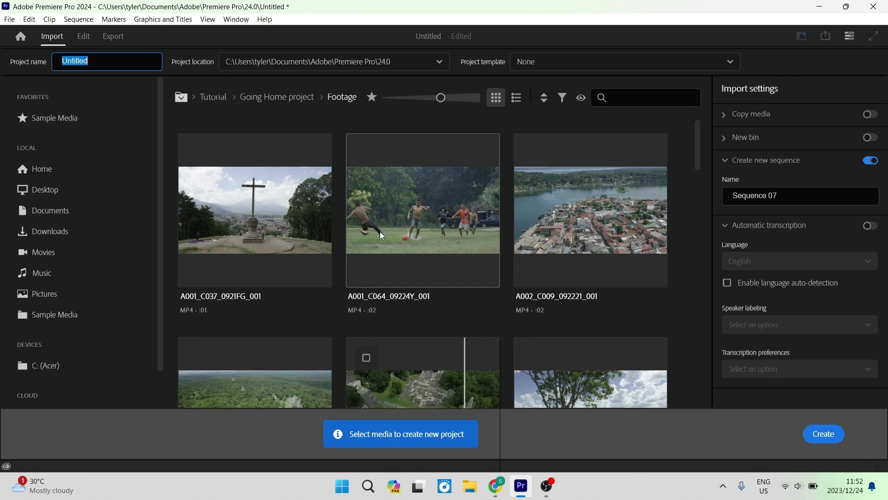
pyautogui.click(367, 154)
pyautogui.click(846, 432)
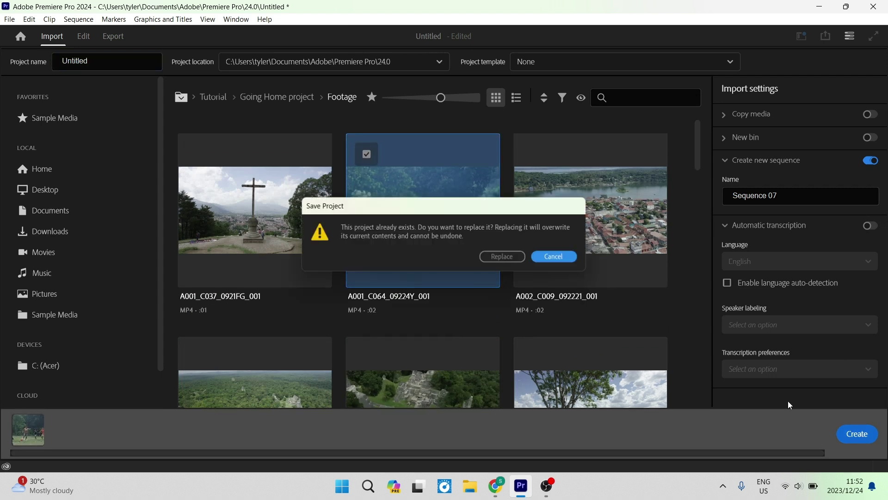
pyautogui.click(508, 259)
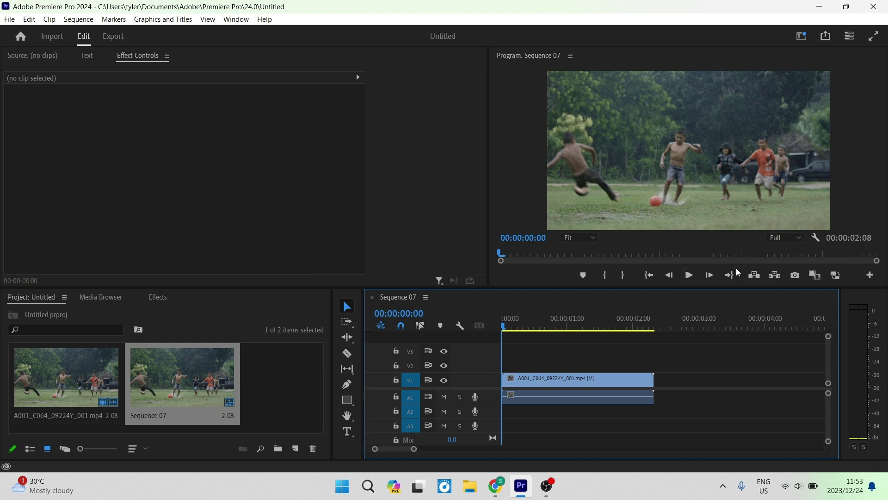
# Step: Play through the new sequence and place timeline markers at 00:00:00:17 and 00:00:01:04
pyautogui.click(689, 273)
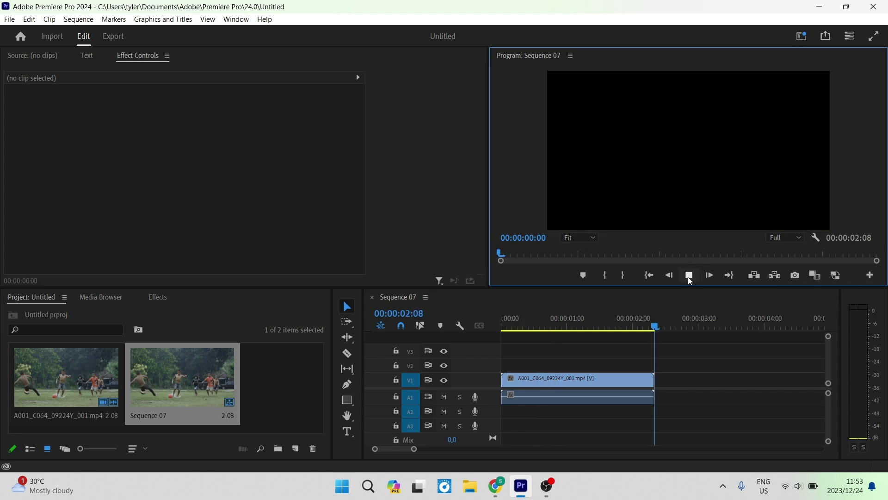
pyautogui.click(689, 276)
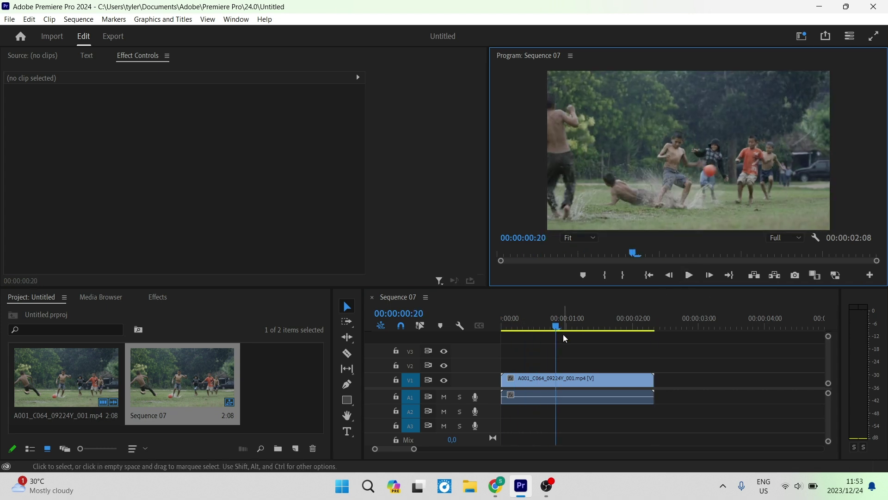
pyautogui.press('Left')
pyautogui.press('Left')
pyautogui.press('Left')
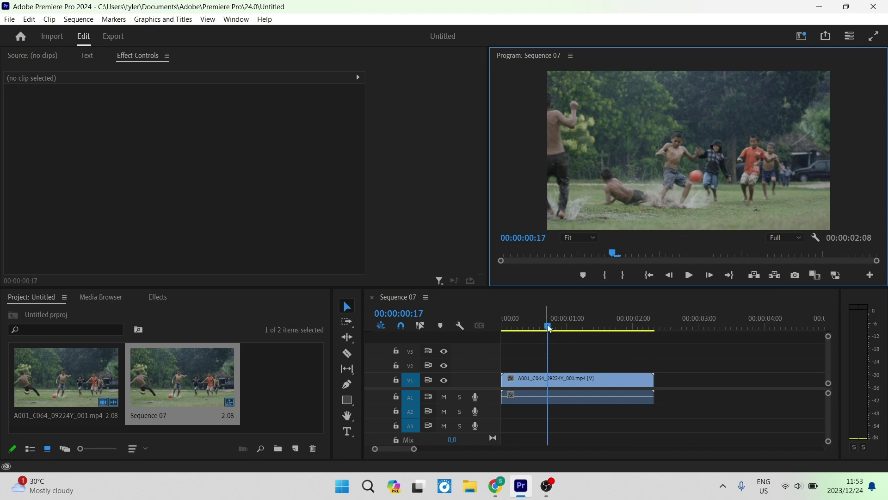
pyautogui.press('m')
pyautogui.press('space')
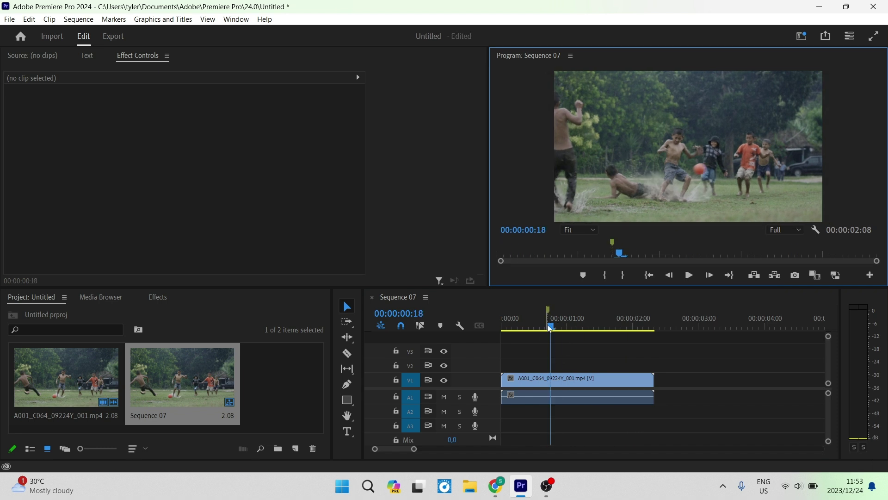
pyautogui.press('m')
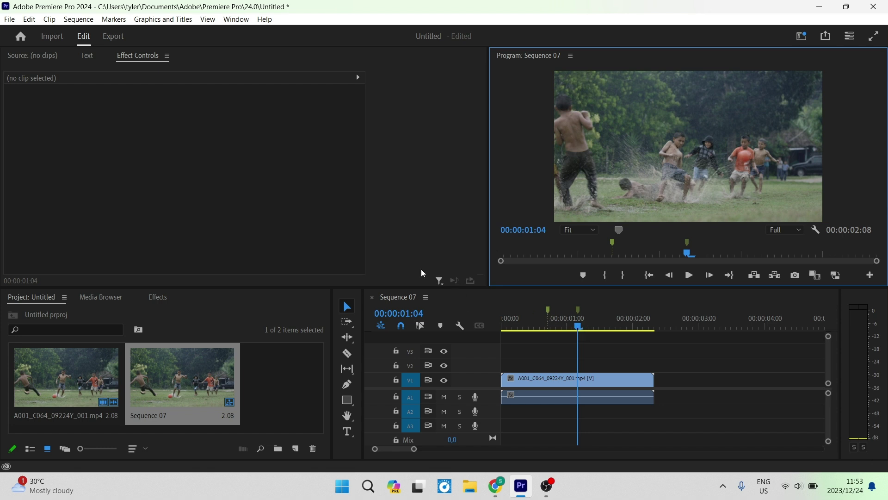
# Step: Find the Transform video effect from the Distort group and apply it to the A001_C064_09224Y_001 clip on V1
pyautogui.click(153, 298)
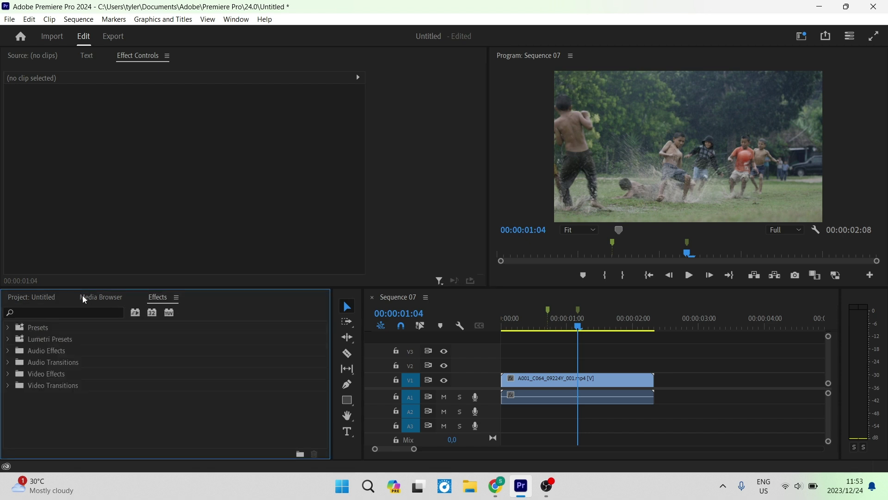
pyautogui.click(71, 311)
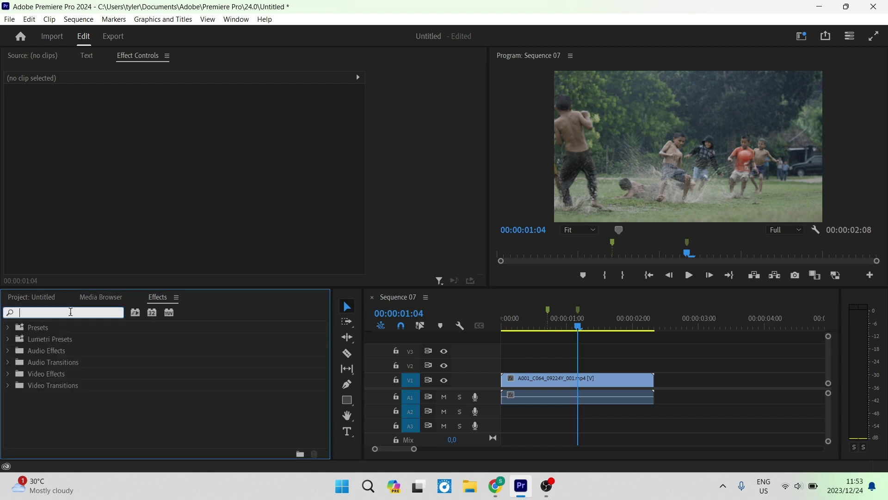
pyautogui.write('transform')
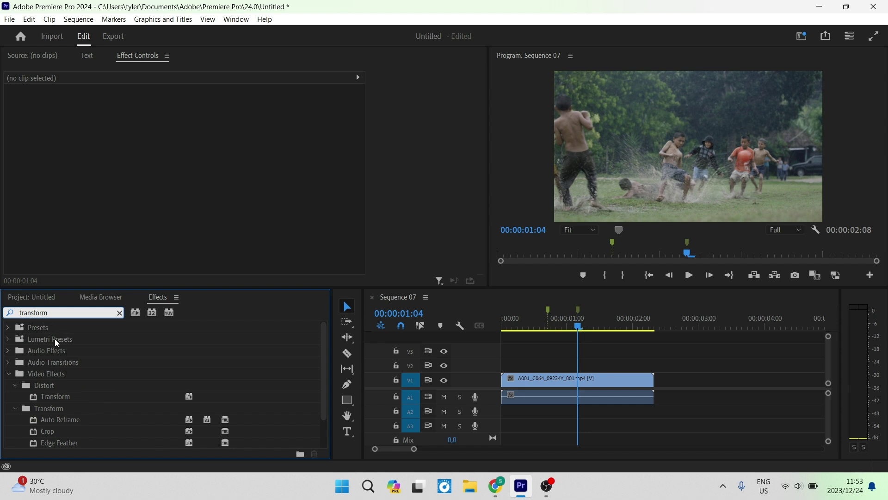
pyautogui.click(51, 397)
pyautogui.moveTo(49, 398); pyautogui.dragTo(546, 384)
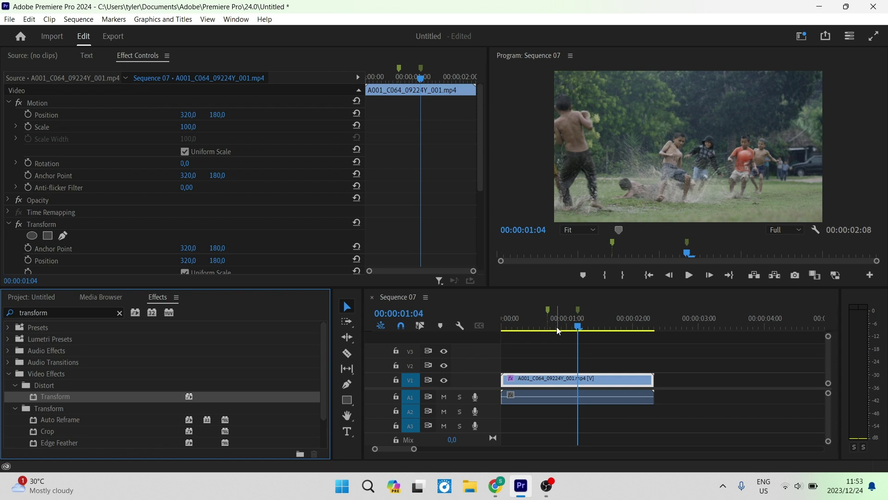
# Step: Turn on keyframing for the Transform effect's Shutter Angle at the first marker, 00:00:00:17
pyautogui.press('Left')
pyautogui.press('Left')
pyautogui.press('Left')
pyautogui.press('Left')
pyautogui.press('Left')
pyautogui.press('Left')
pyautogui.press('Left')
pyautogui.press('Left')
pyautogui.press('Left')
pyautogui.press('Left')
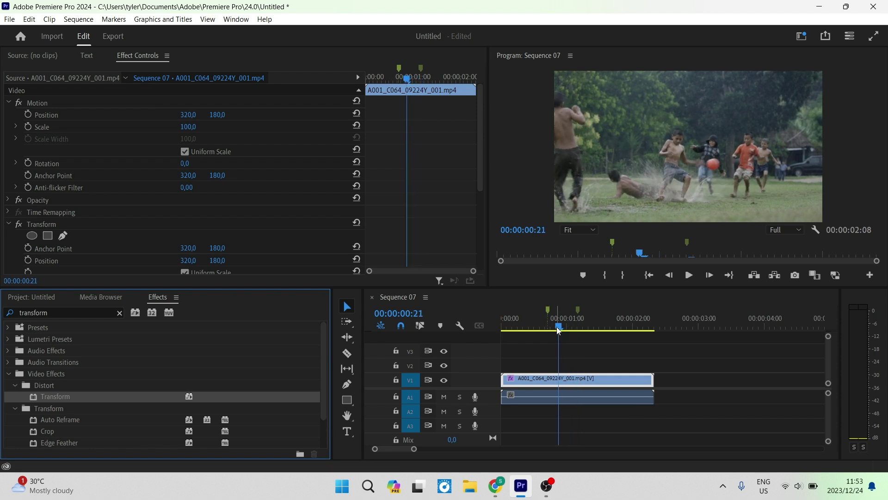
pyautogui.press('Left')
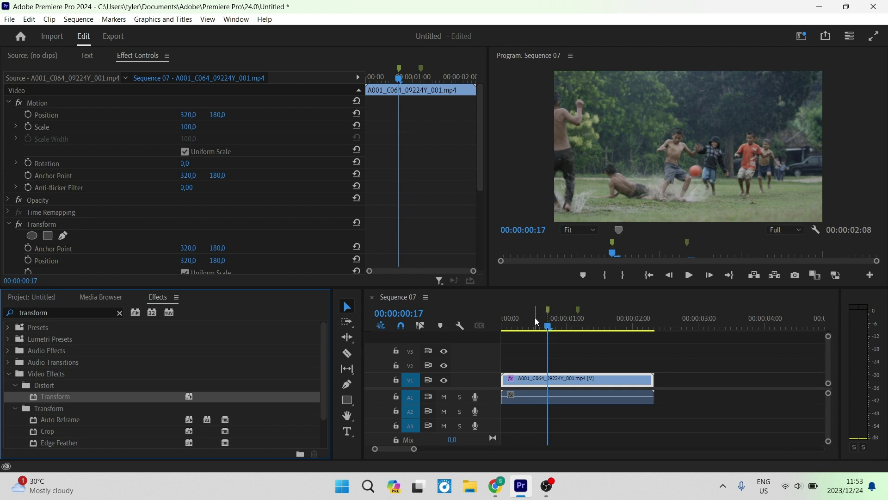
pyautogui.scroll(-2, 69, 199)
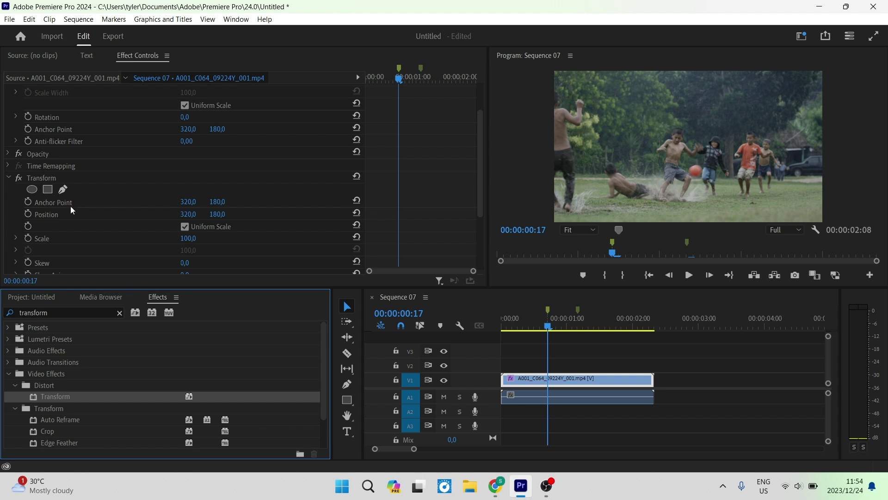
pyautogui.scroll(-4, 83, 196)
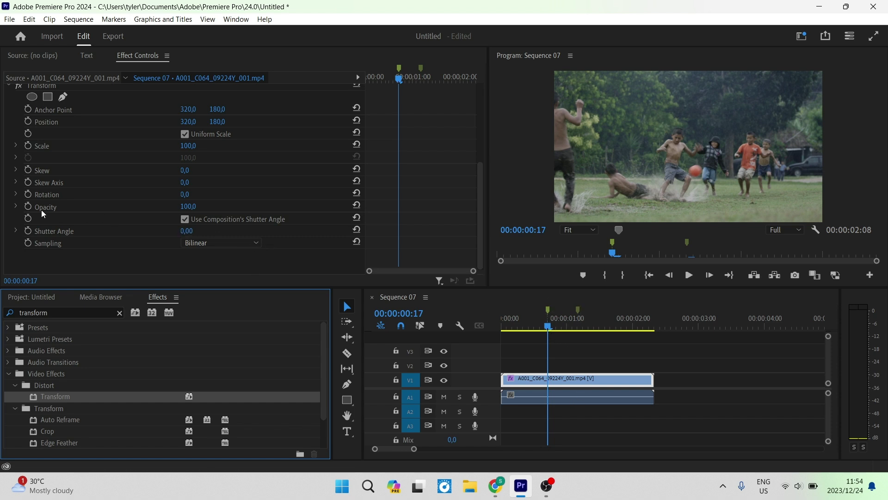
pyautogui.click(28, 229)
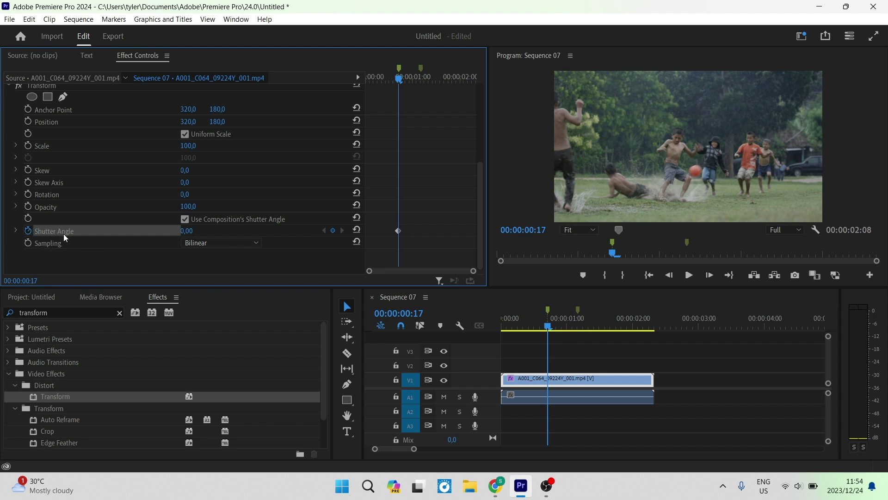
# Step: Set the Shutter Angle to 180 at the first marker and add another Shutter Angle keyframe at the second marker, 00:00:01:04
pyautogui.click(188, 231)
pyautogui.press('BackSpace')
pyautogui.write('08')
pyautogui.press('BackSpace')
pyautogui.press('BackSpace')
pyautogui.write('108')
pyautogui.press('BackSpace')
pyautogui.press('BackSpace')
pyautogui.write('80')
pyautogui.press('Return')
pyautogui.press('space')
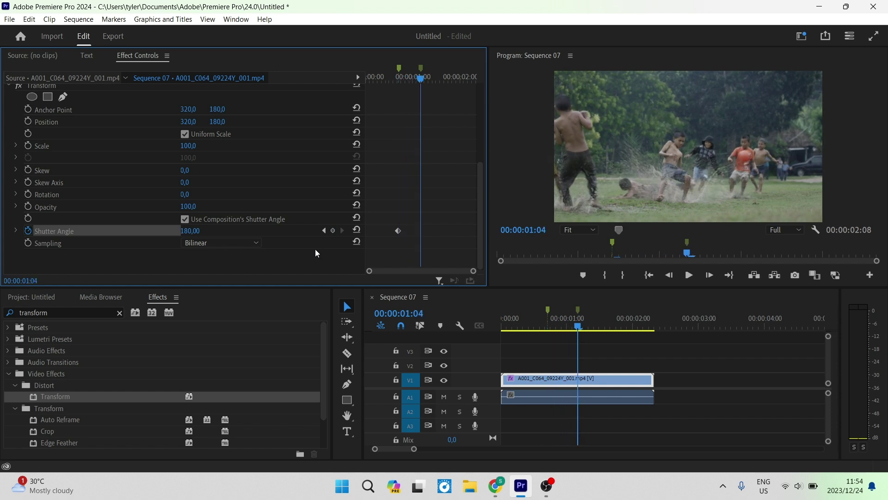
pyautogui.click(334, 230)
# Step: Turn off Use Composition's Shutter Angle, keeping Bilinear sampling, and play the sequence to check the motion blur
pyautogui.click(185, 219)
pyautogui.click(207, 244)
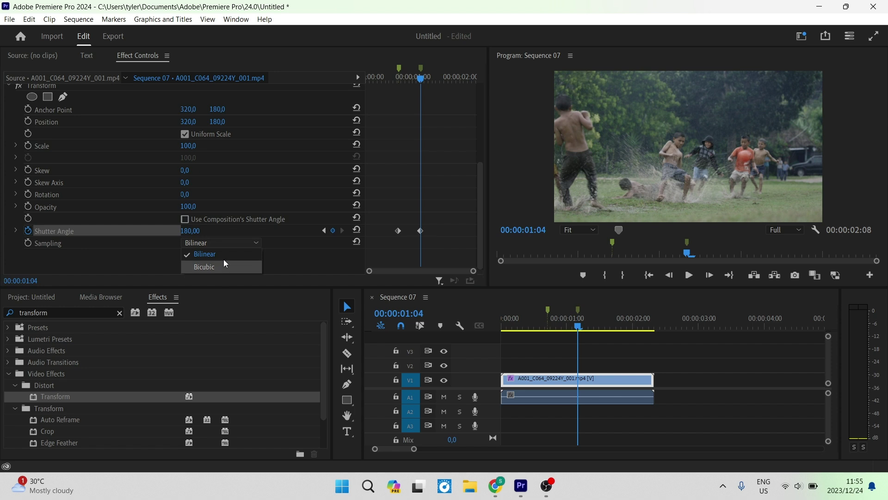
pyautogui.click(223, 254)
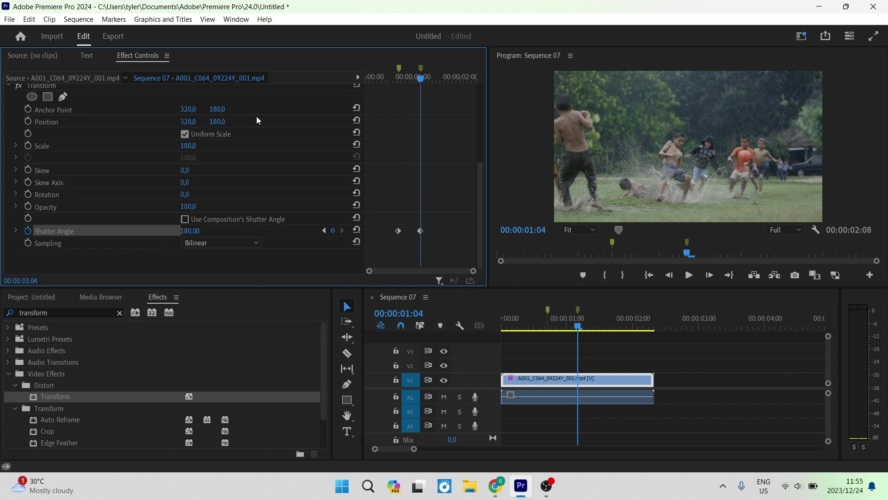
pyautogui.click(688, 280)
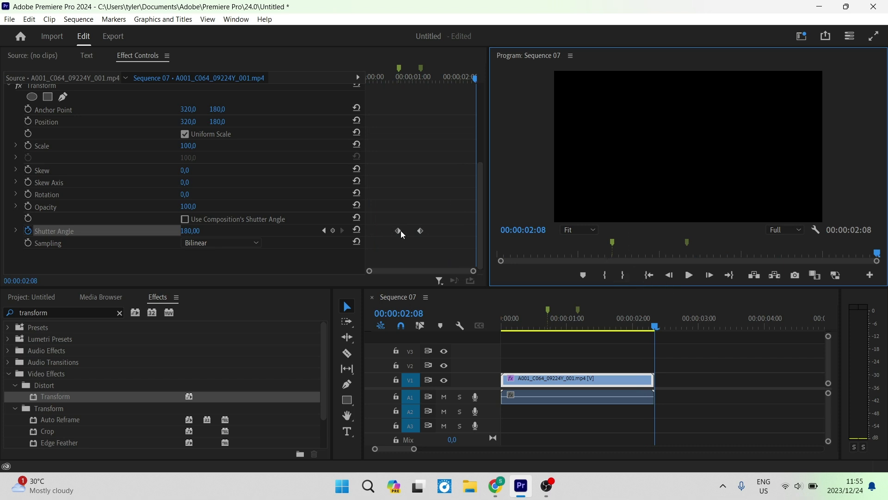
# Step: Move the second Shutter Angle keyframe to about midway between the second marker and the clip's end, and open the Shutter Angle value for editing
pyautogui.click(420, 232)
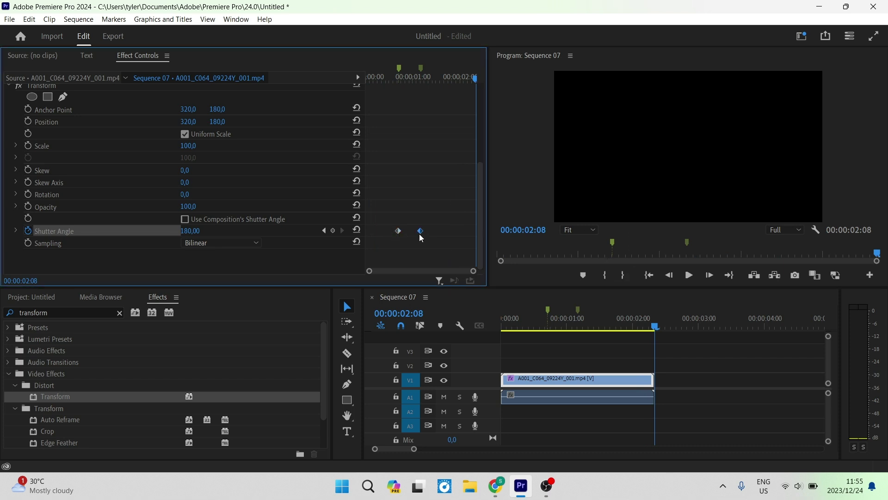
pyautogui.moveTo(418, 235); pyautogui.dragTo(409, 239)
pyautogui.moveTo(410, 231); pyautogui.dragTo(445, 243)
pyautogui.press('Tab')
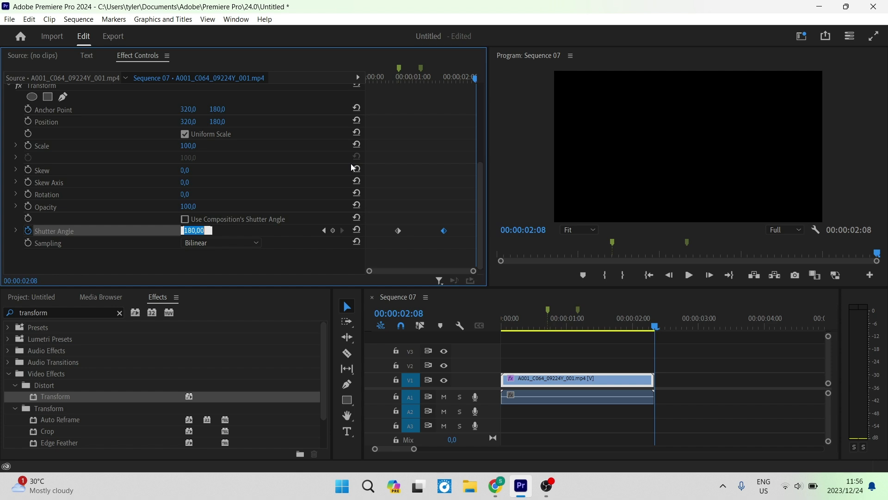